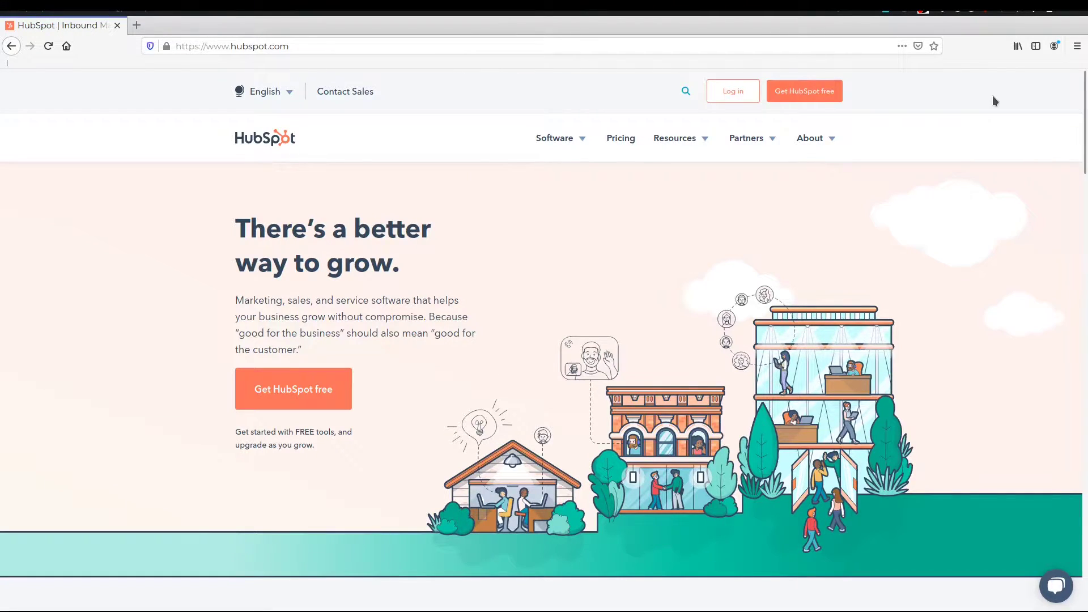
Go to the free sign-up options and browse the Free CRM and Hub product cards
click(800, 97)
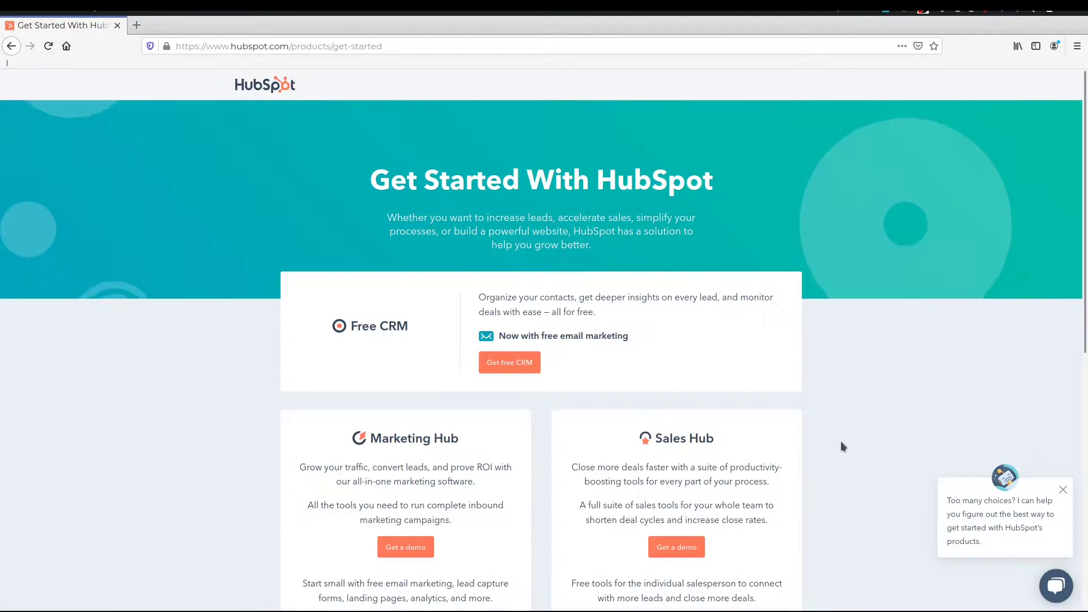
scroll(874, 415, down, 2)
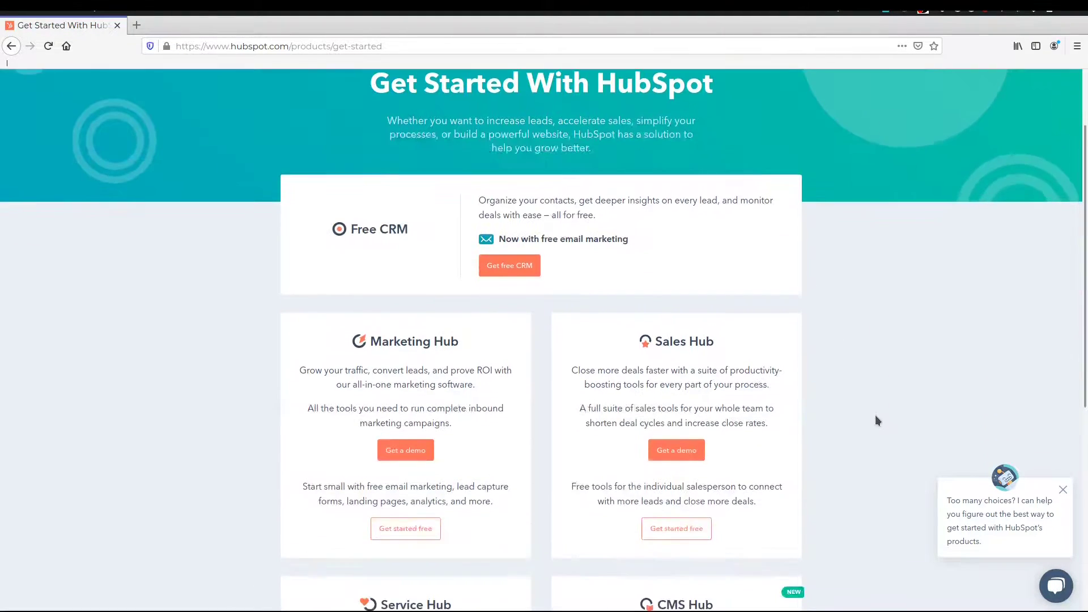
scroll(875, 414, down, 3)
scroll(877, 418, down, 3)
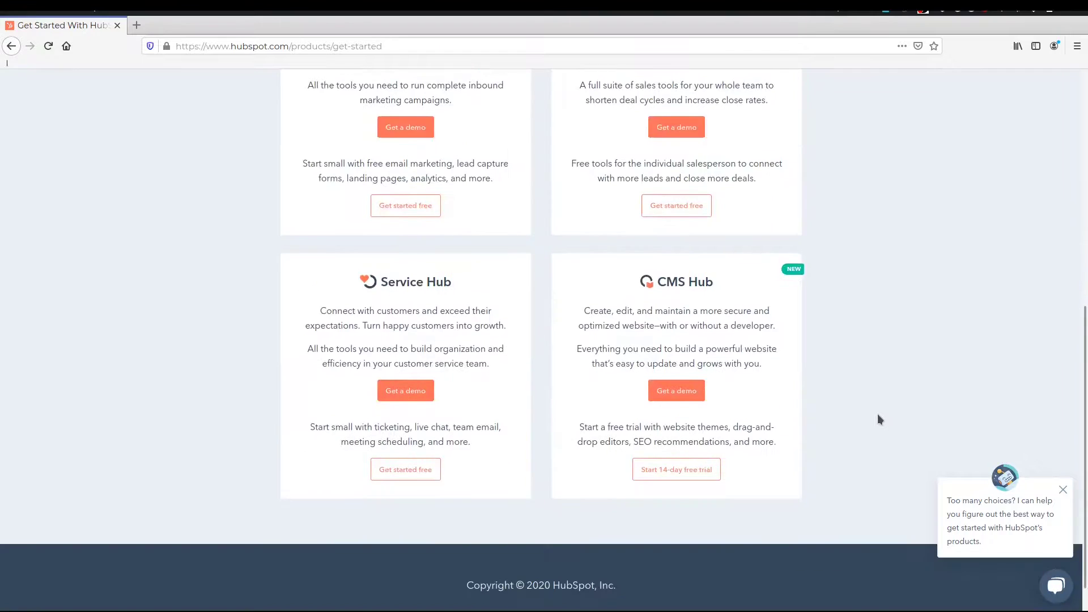
scroll(493, 393, up, 3)
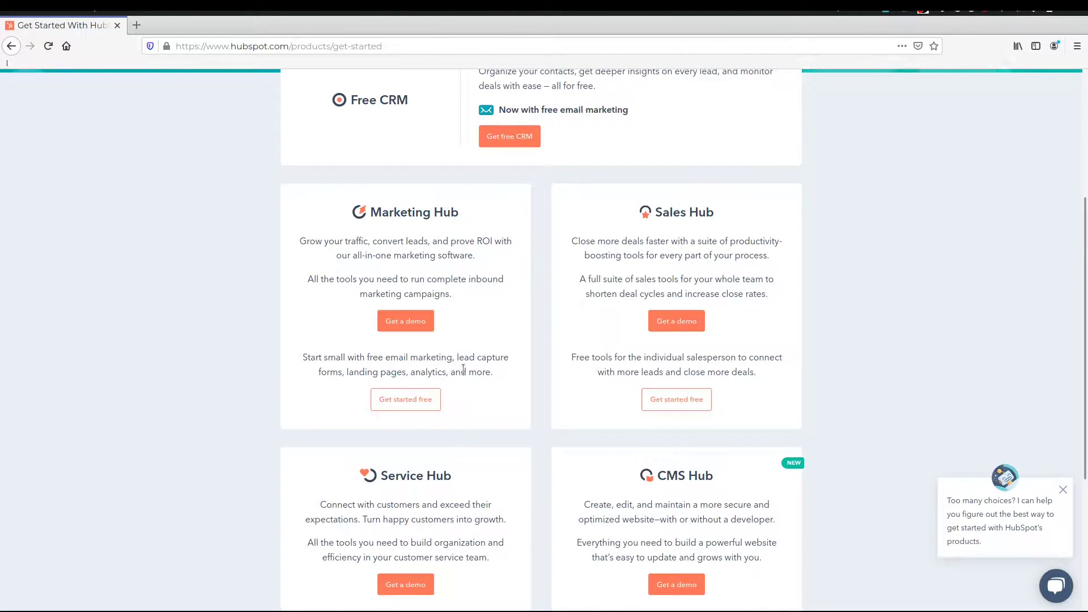
scroll(469, 367, up, 3)
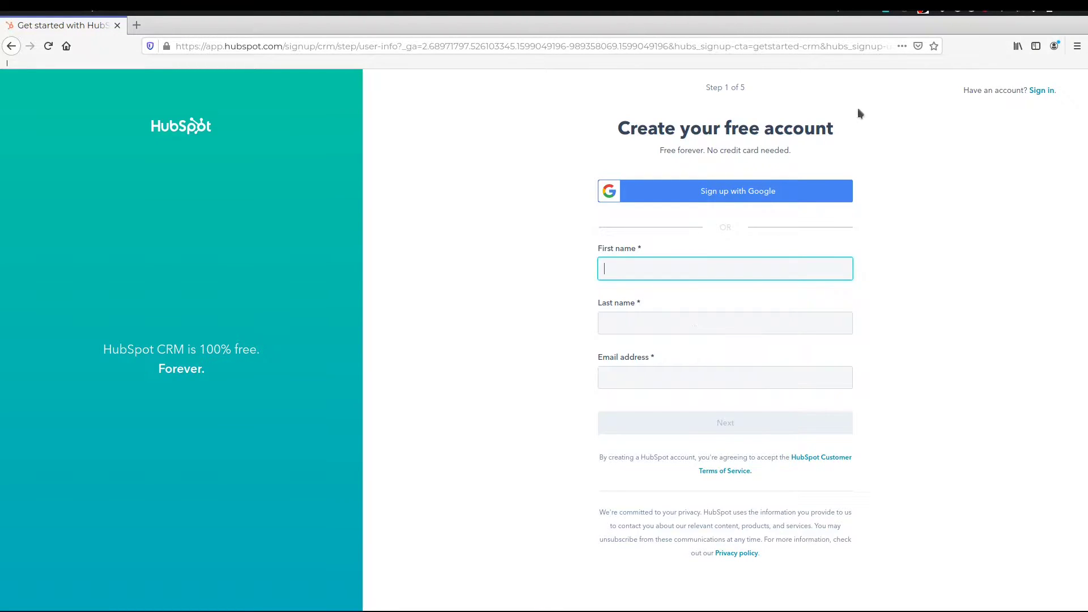
Fill the first name, last name and email from saved autofill and submit them
click(648, 276)
click(653, 376)
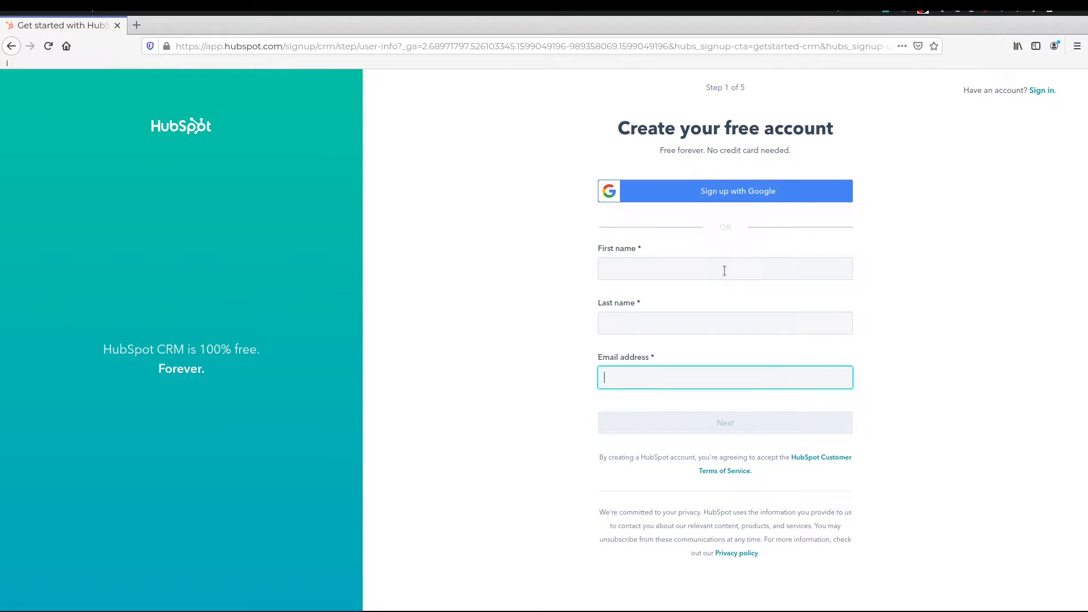
click(724, 270)
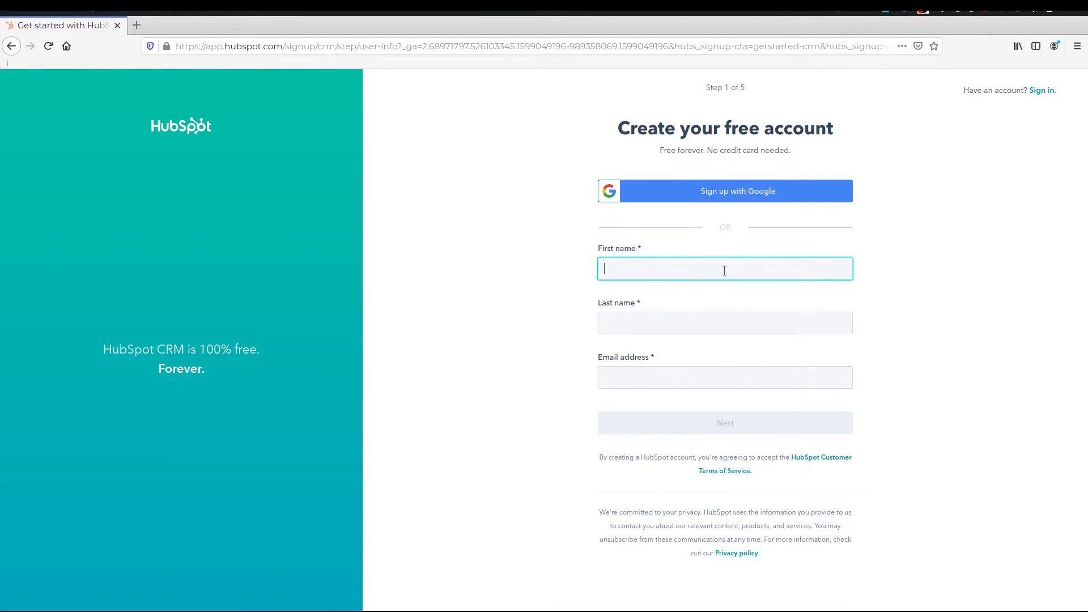
click(724, 294)
click(723, 419)
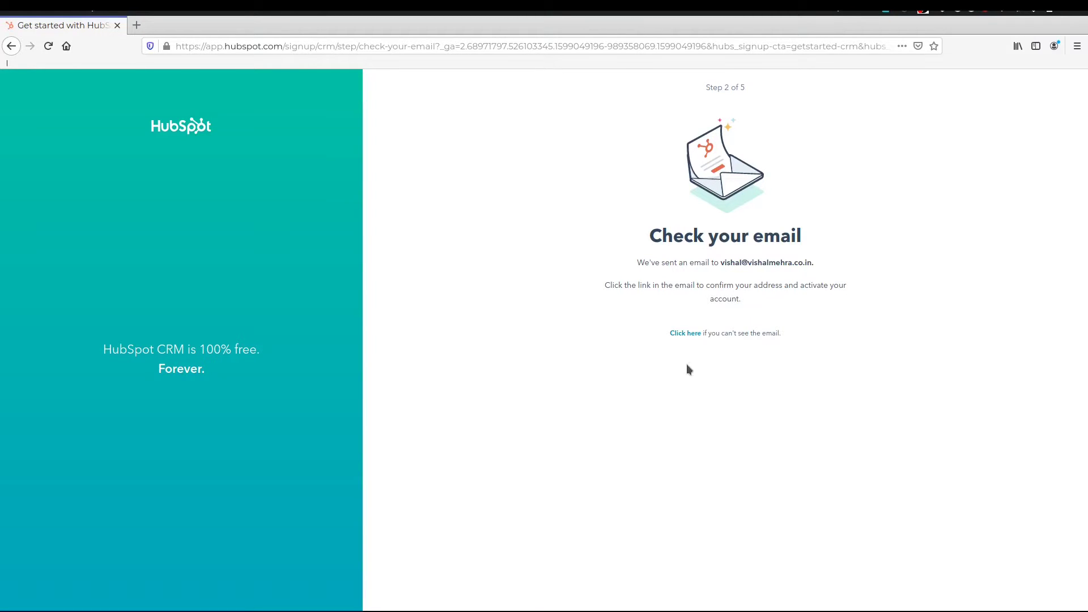
Go back to the Step 1 account creation form
click(11, 46)
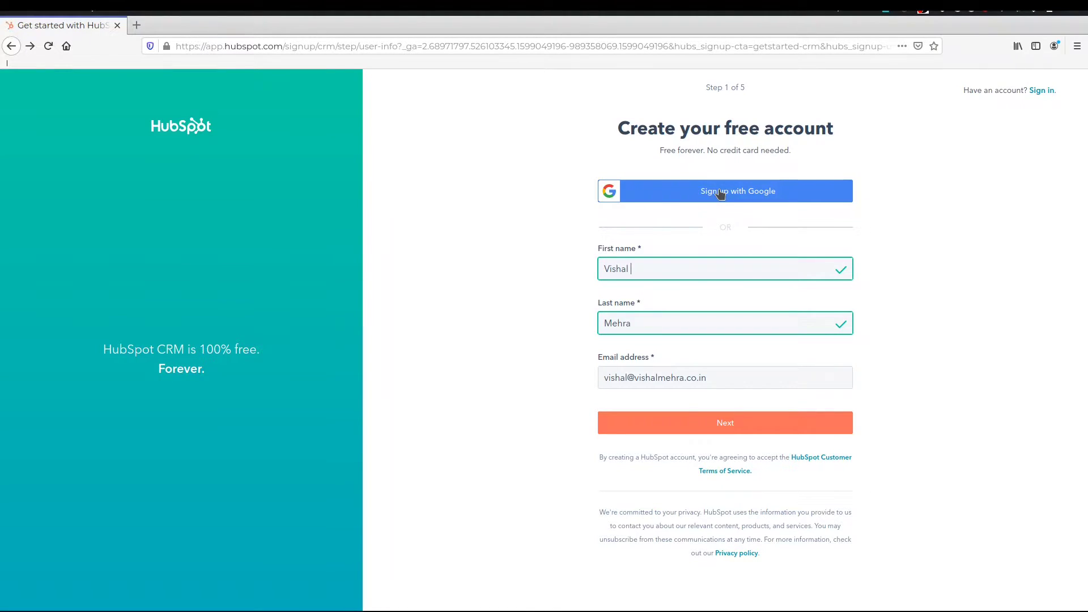
Return to editing the first name on the sign-up form
click(671, 260)
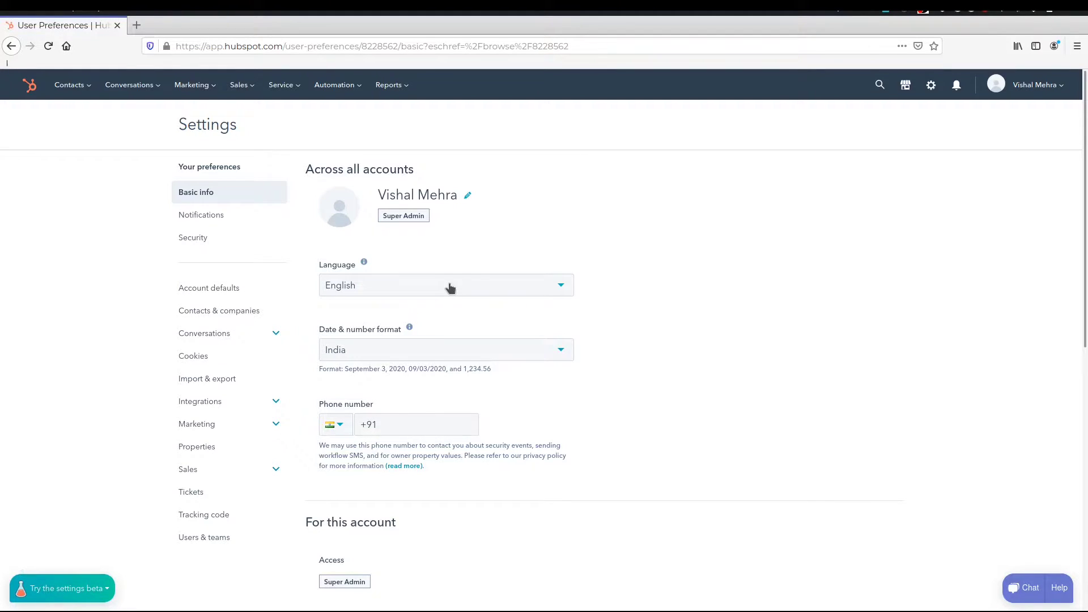
click(470, 284)
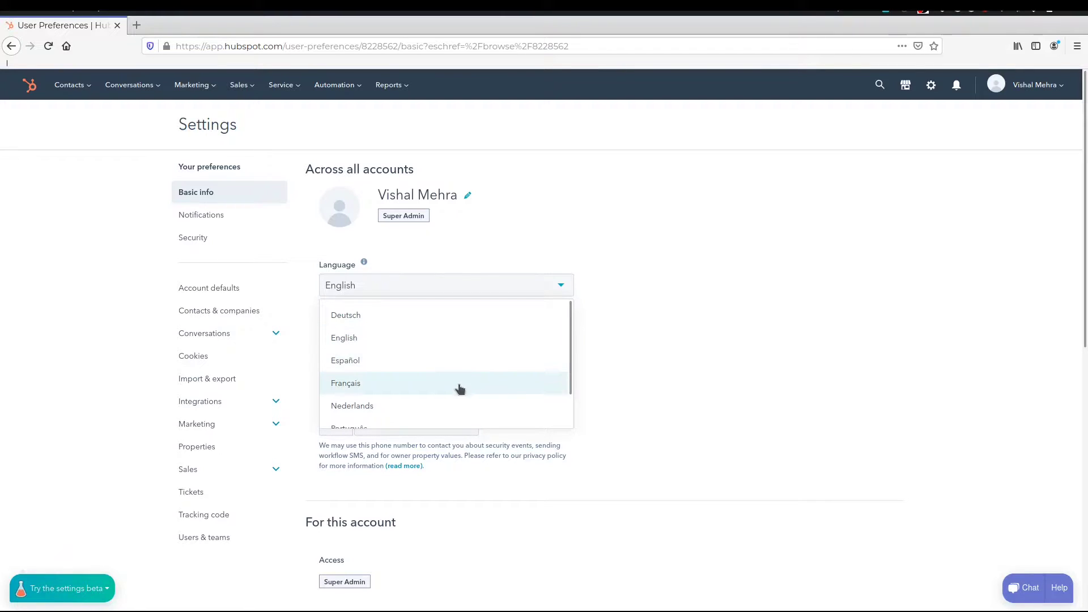
scroll(461, 383, down, 1)
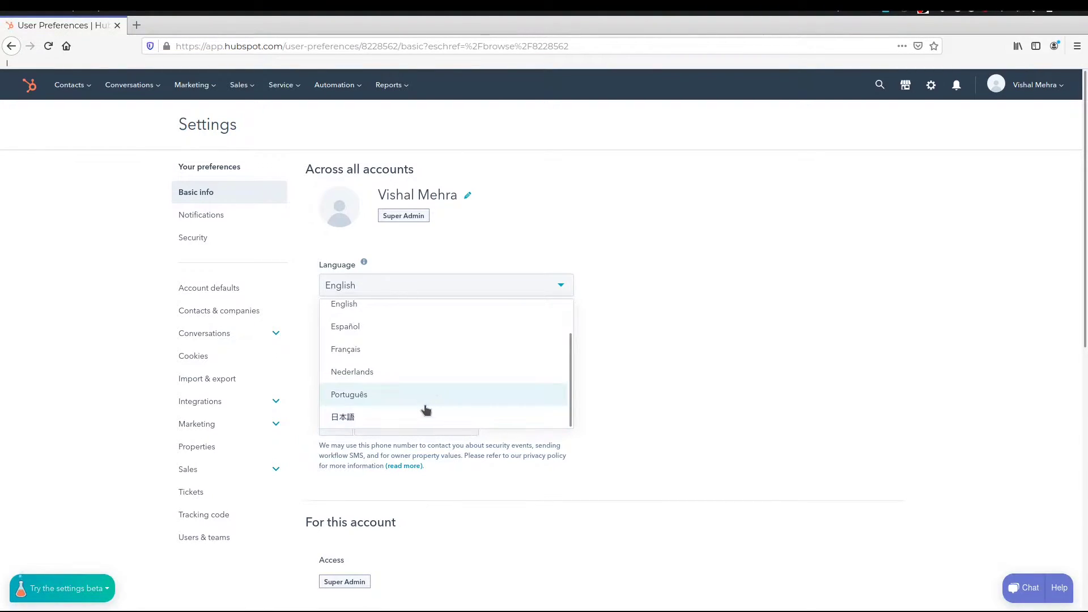
click(772, 311)
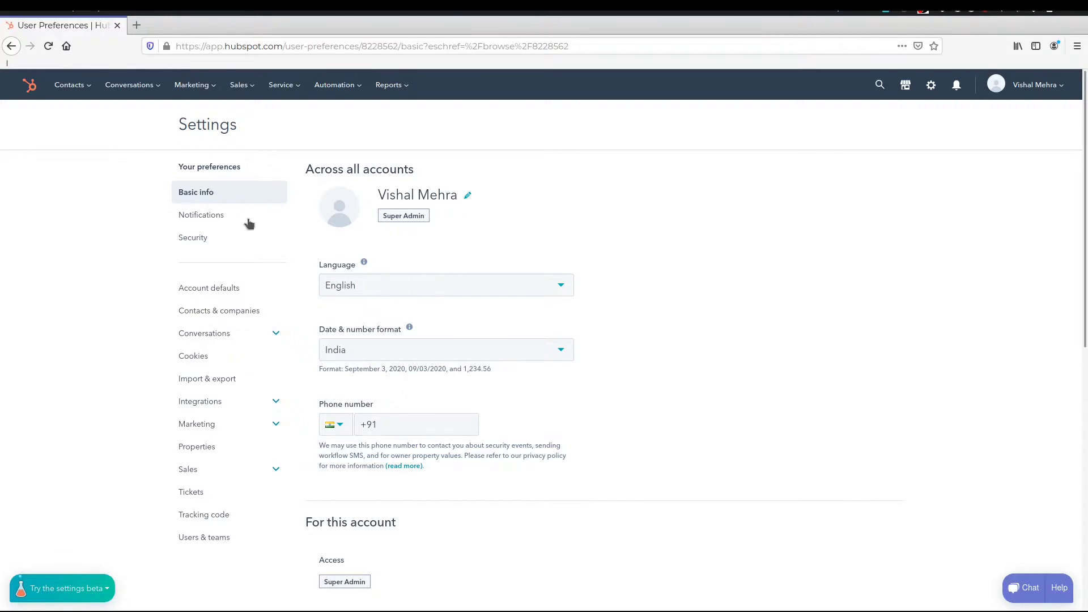
Browse the Default Home Page dropdown options under 'For this account' without picking one
scroll(773, 288, down, 5)
scroll(772, 293, up, 2)
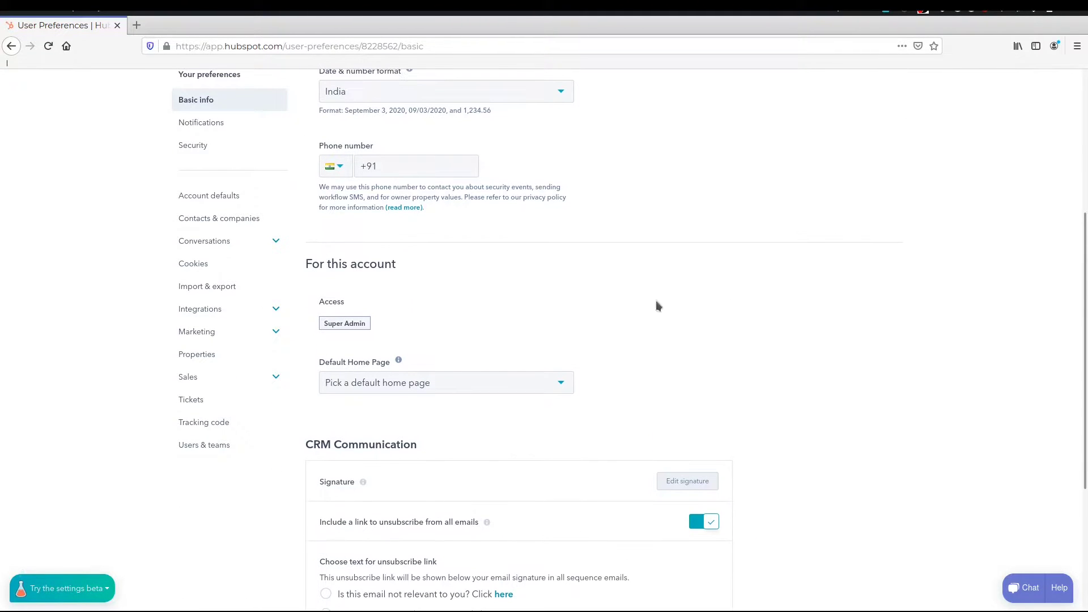
click(495, 392)
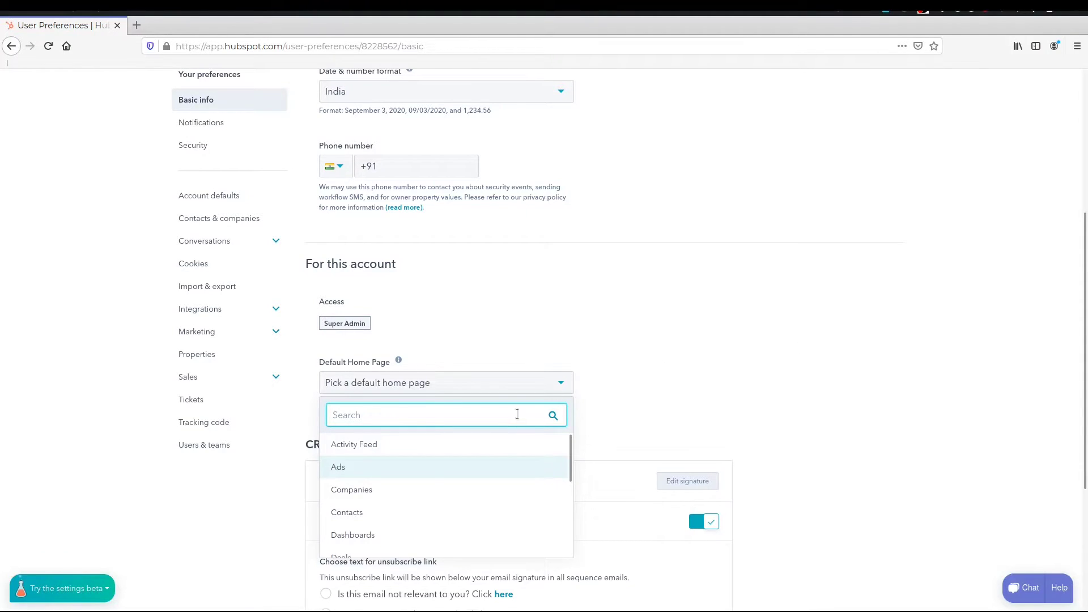
scroll(510, 385, down, 1)
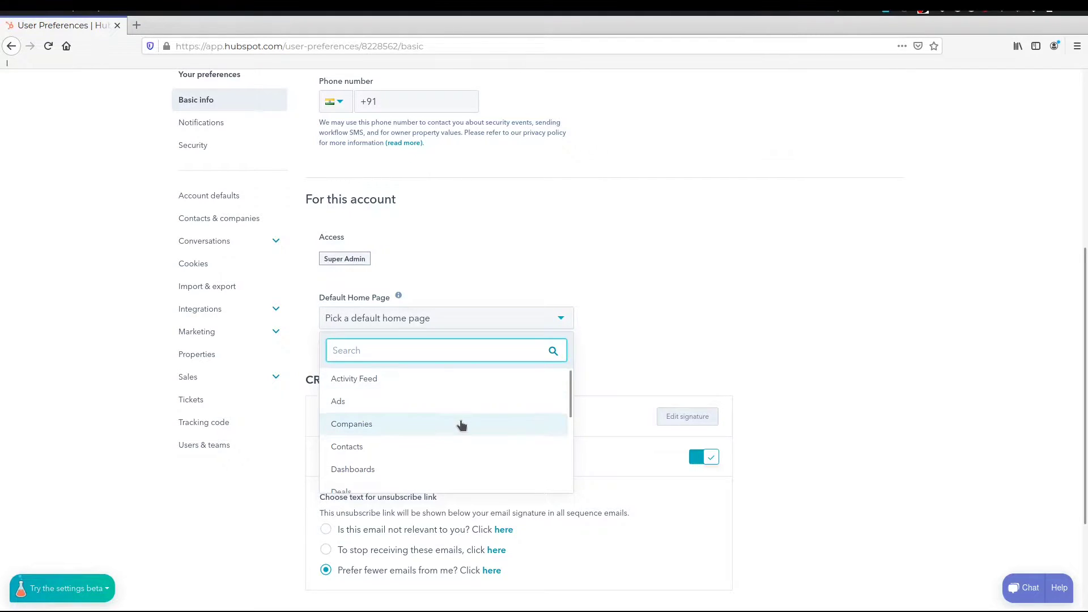
scroll(462, 425, down, 2)
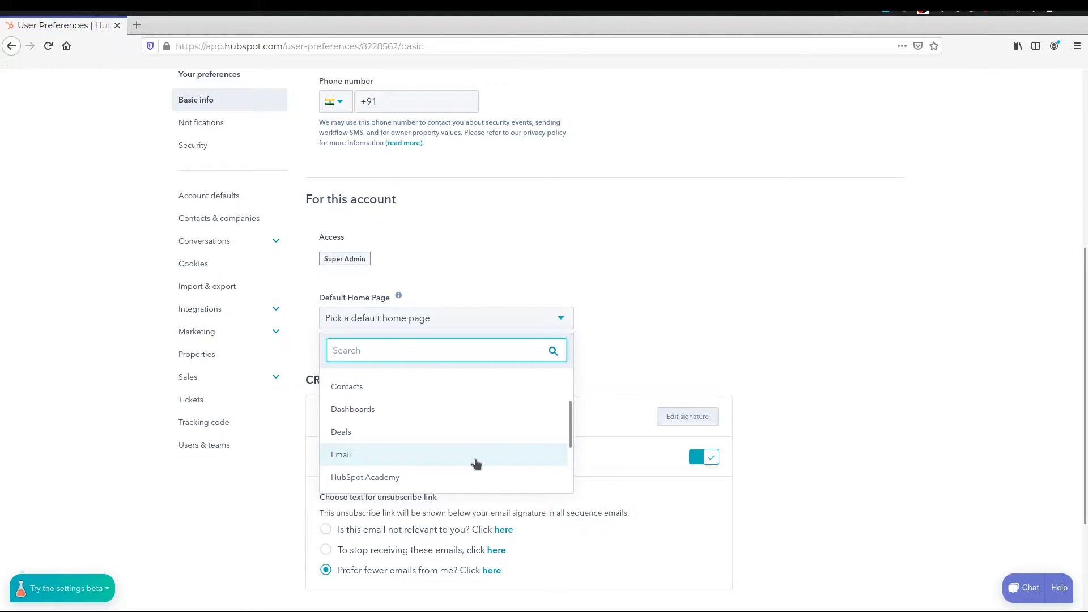
click(797, 157)
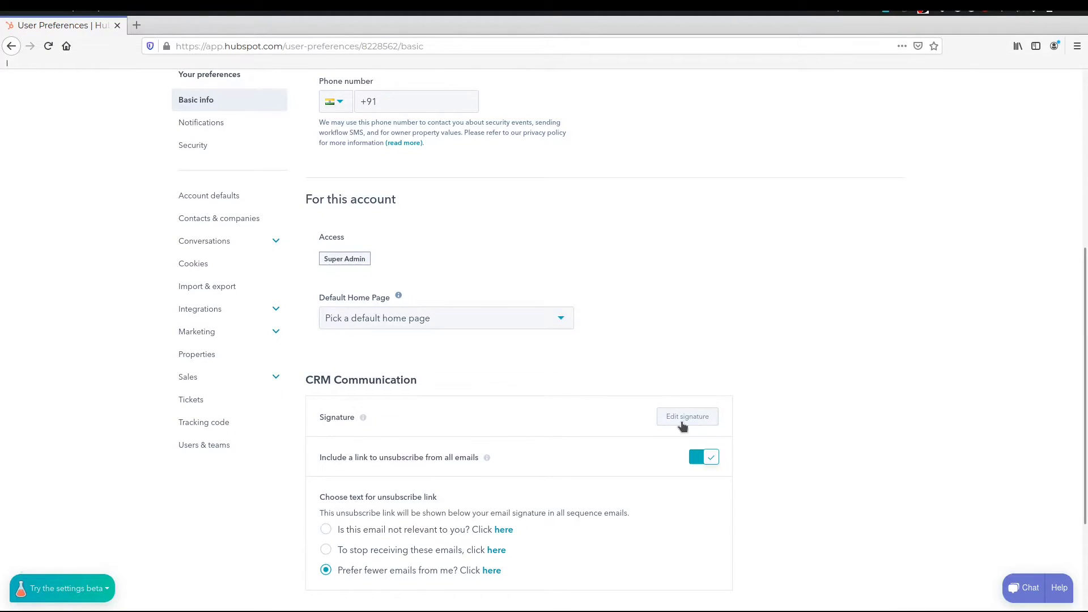
click(682, 418)
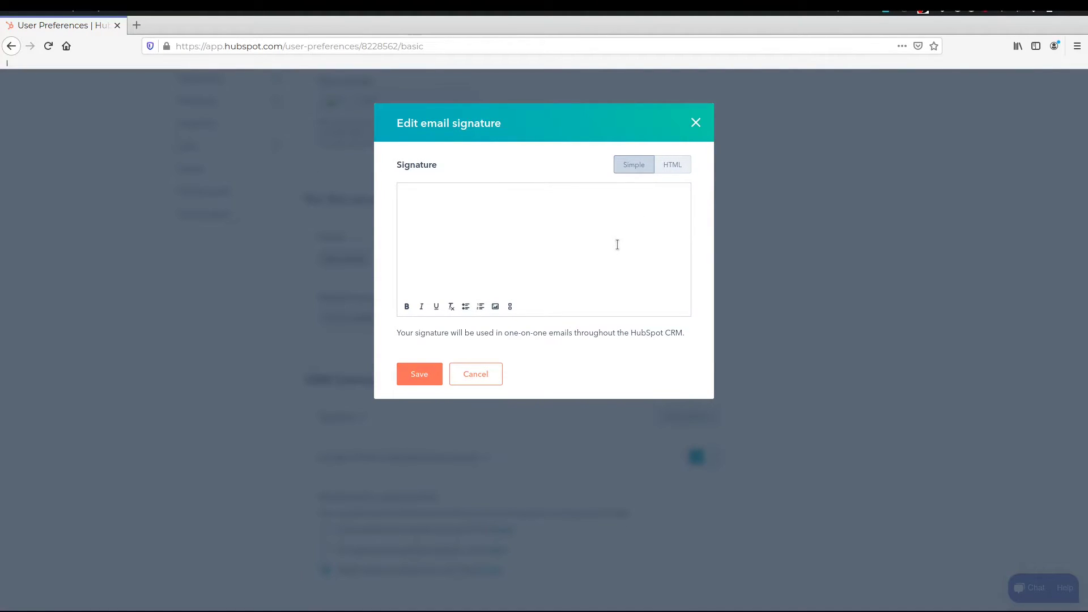
click(670, 165)
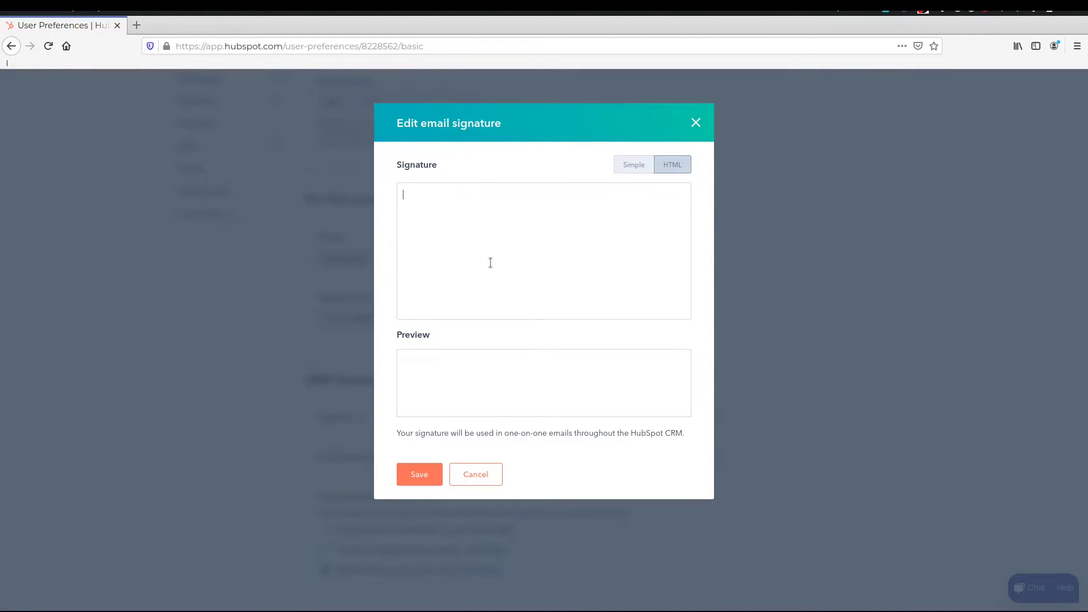
click(487, 477)
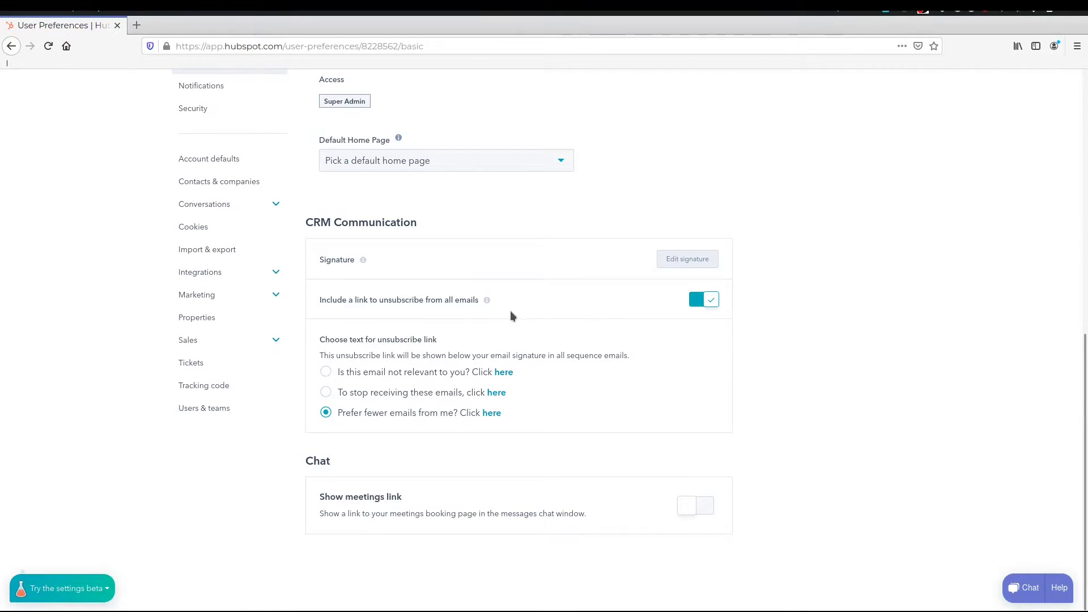
Switch off 'Include a link to unsubscribe from all emails'; try 'Show meetings link', then turn it off
click(703, 300)
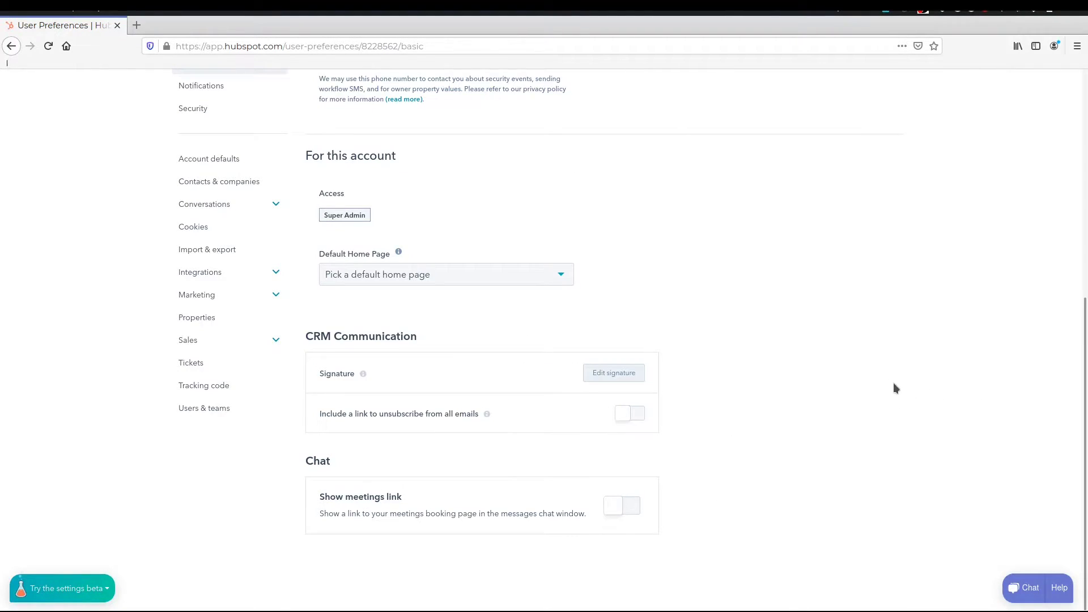
click(631, 506)
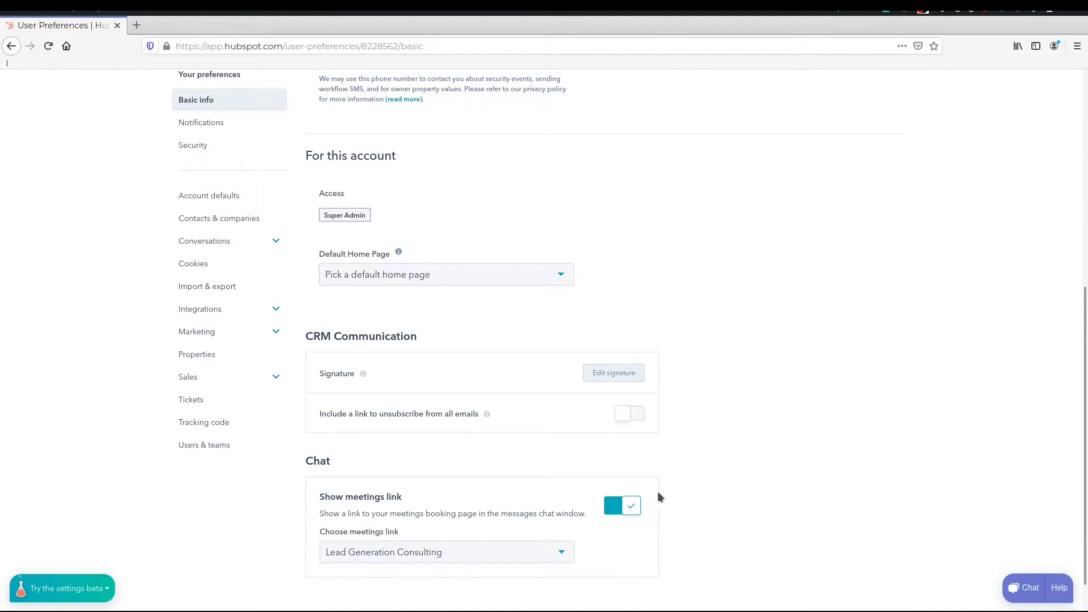
scroll(819, 430, down, 1)
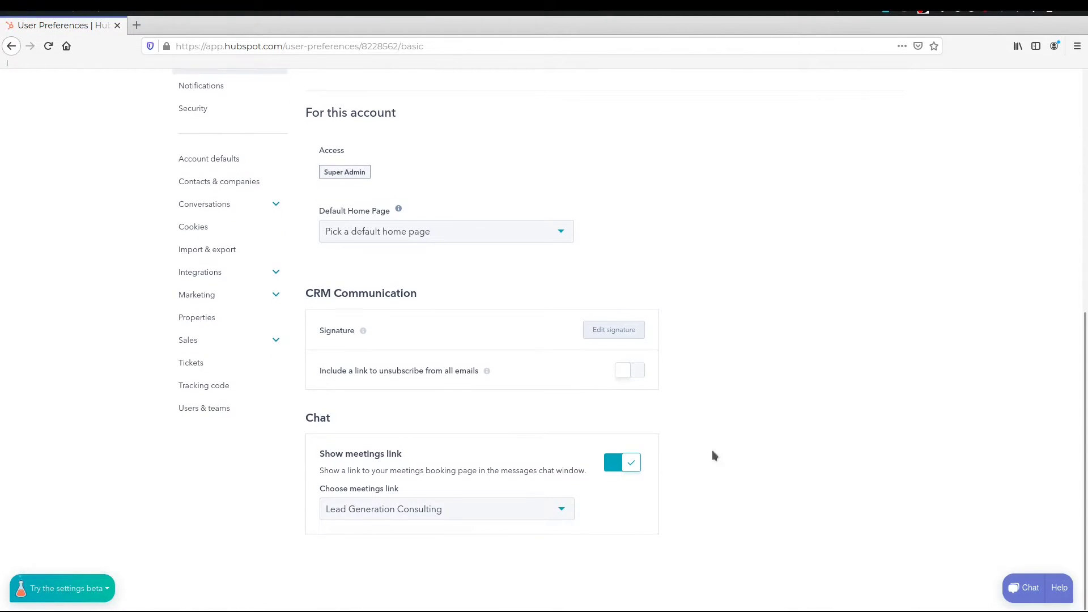
click(516, 510)
click(518, 509)
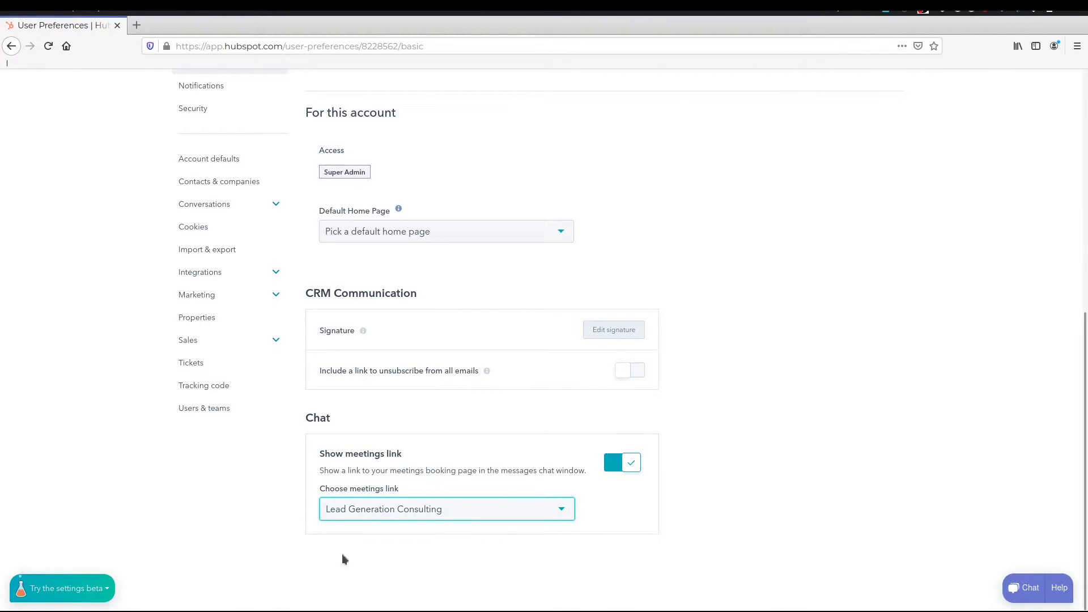
click(623, 462)
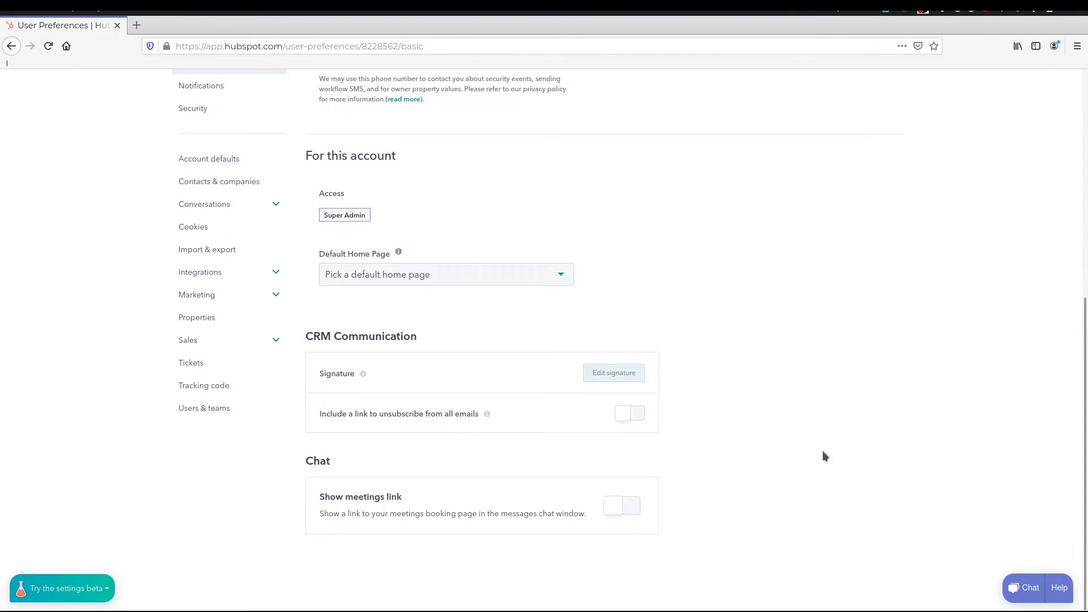
scroll(482, 434, up, 6)
Review notification topics on the Email, Desktop, Other apps and Mobile app tabs
click(209, 215)
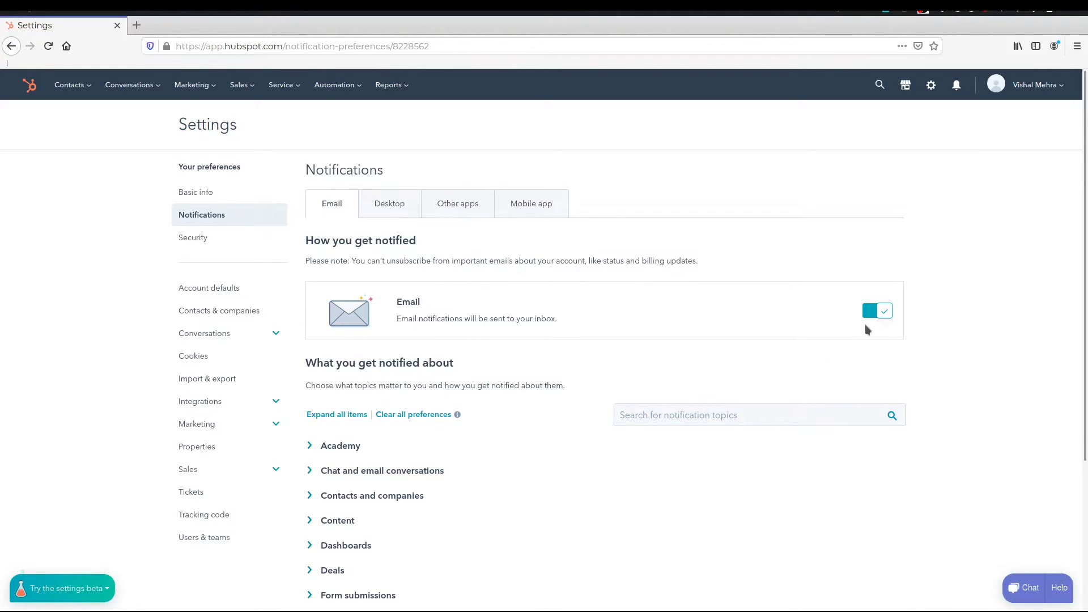
scroll(877, 312, down, 3)
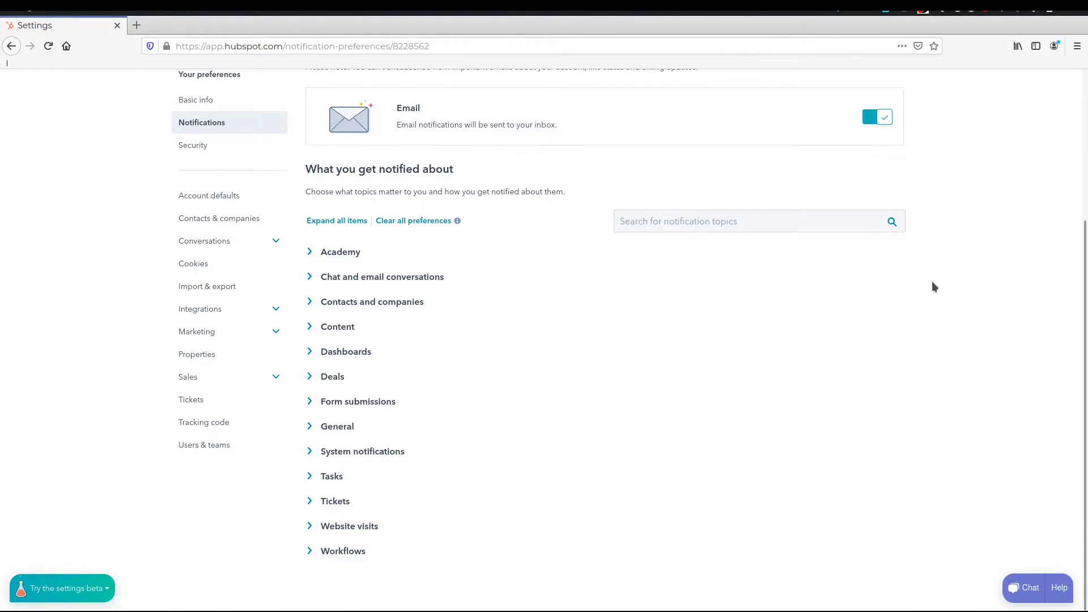
scroll(907, 280, up, 4)
click(389, 204)
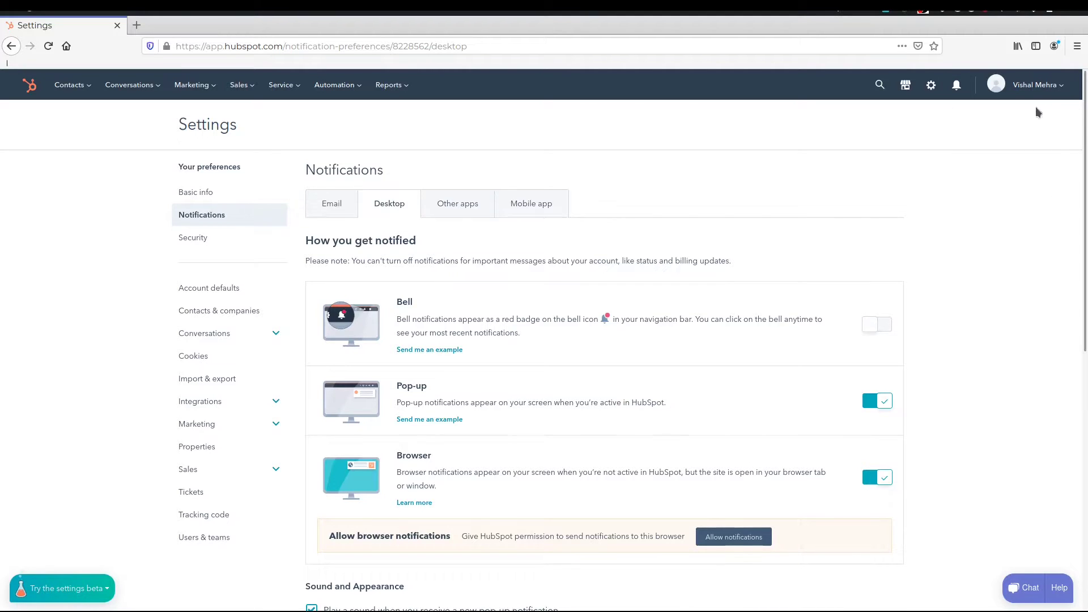
click(458, 204)
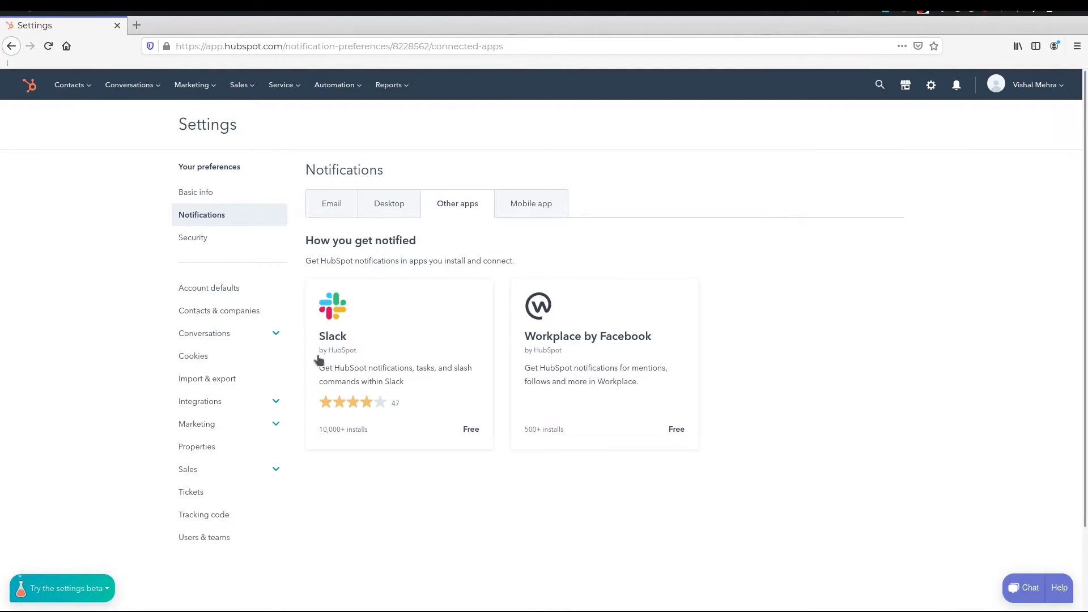
click(541, 208)
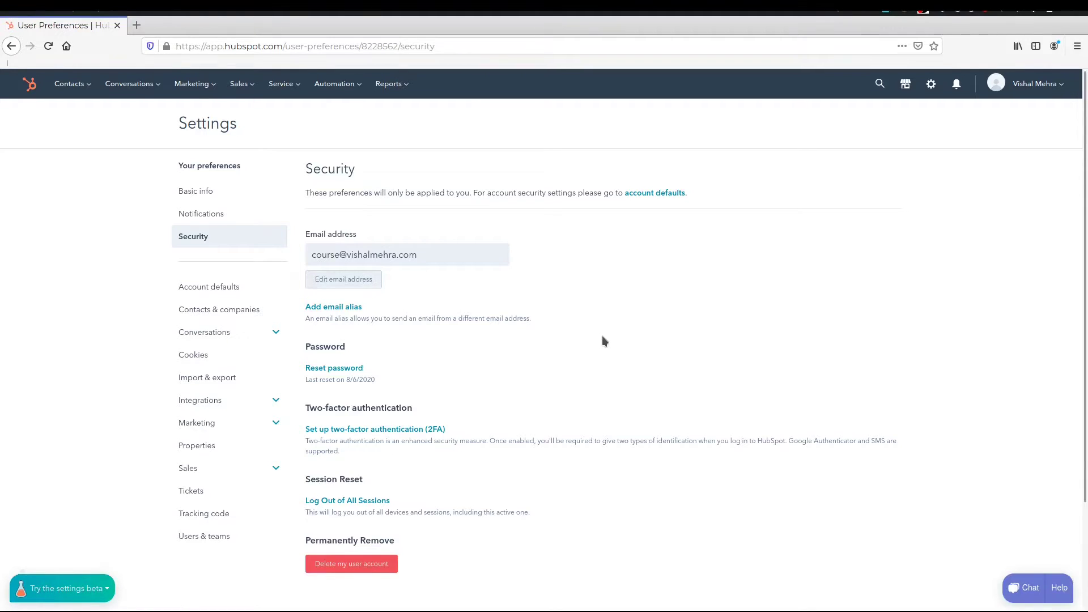
Look through the Security preferences, then bring up Account defaults
scroll(602, 338, down, 3)
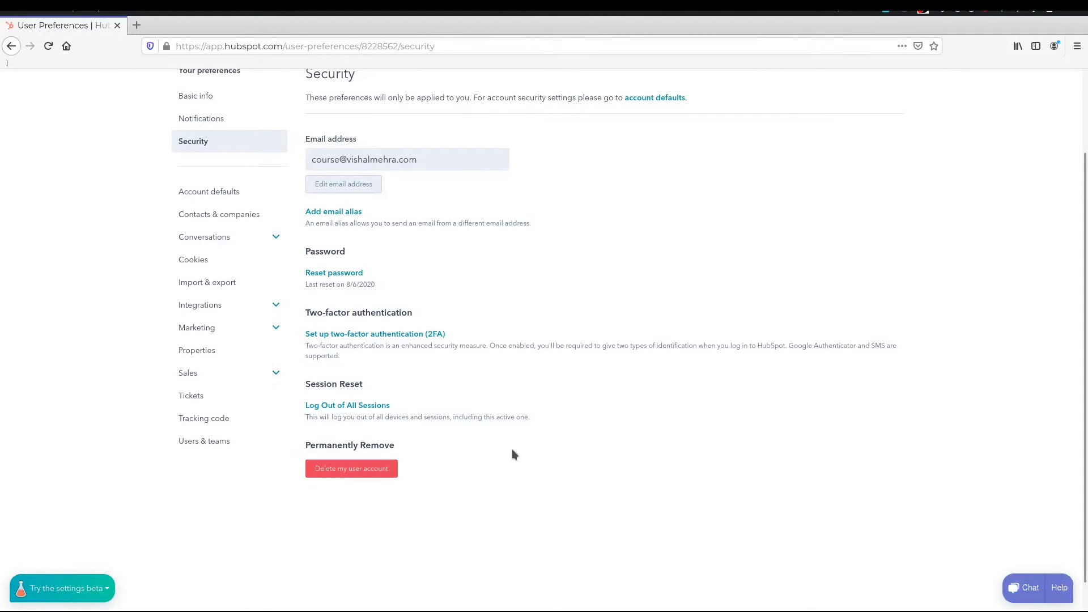
scroll(512, 448, up, 2)
scroll(788, 425, down, 3)
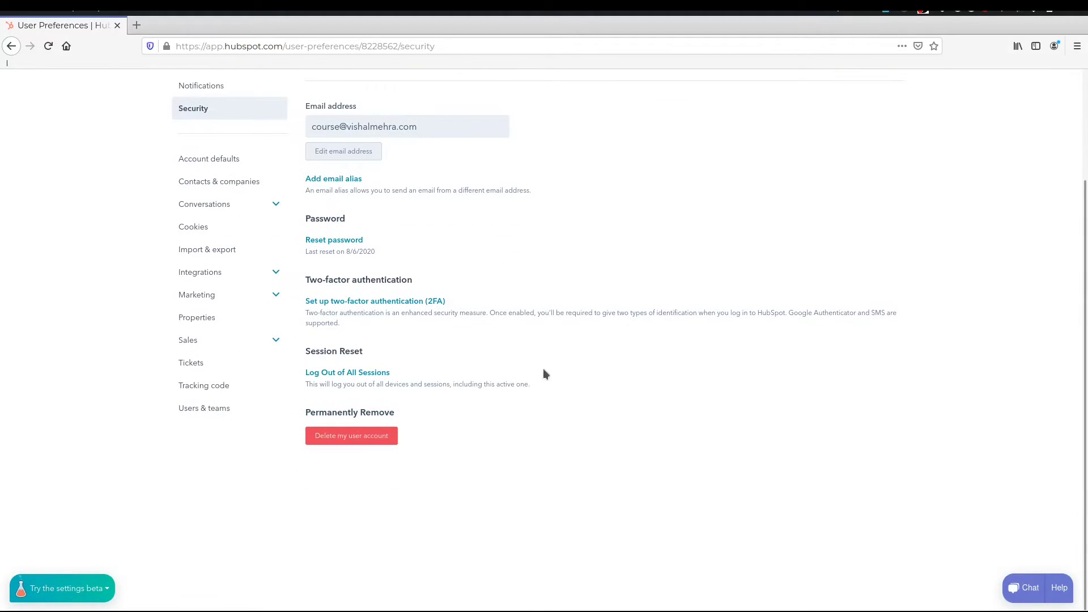
scroll(544, 371, up, 3)
click(655, 194)
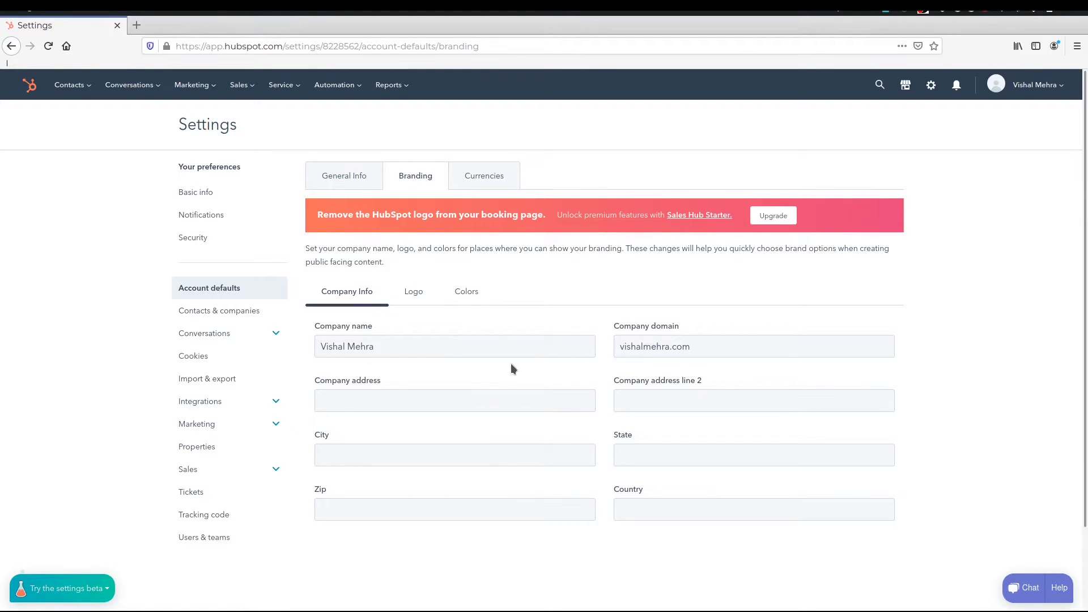
View the Logo and Colors options under Branding
click(414, 291)
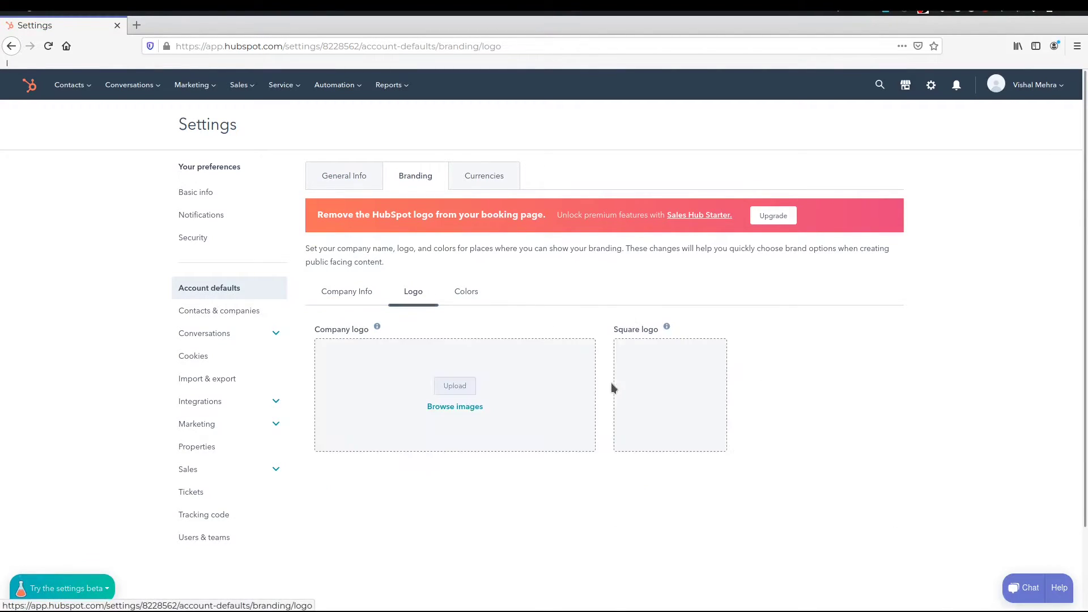
click(463, 292)
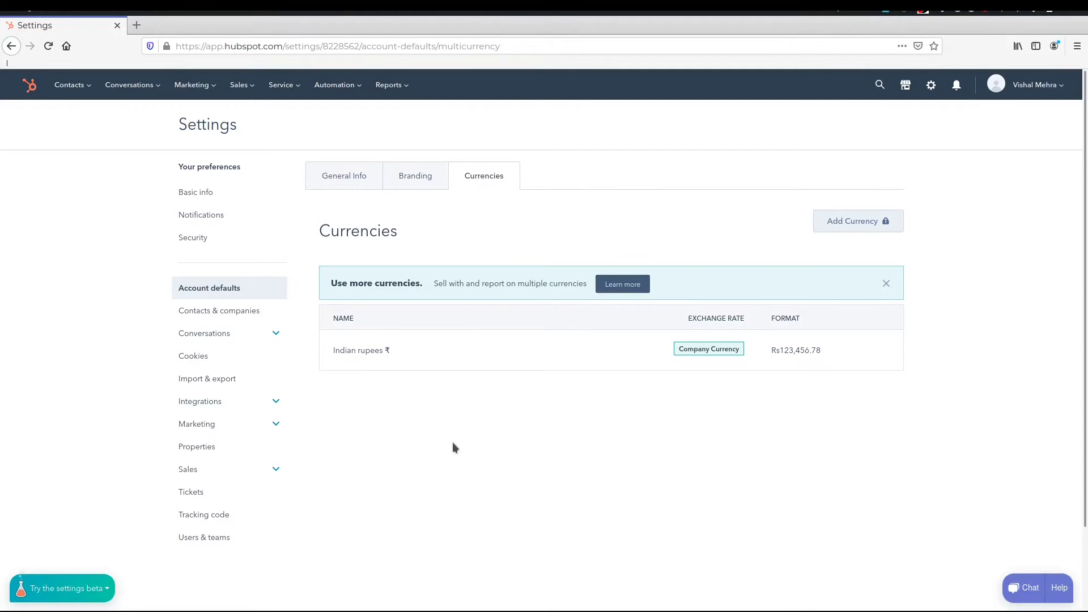
Open Contacts & companies settings, then expand Conversations and Integrations in the sidebar
click(205, 311)
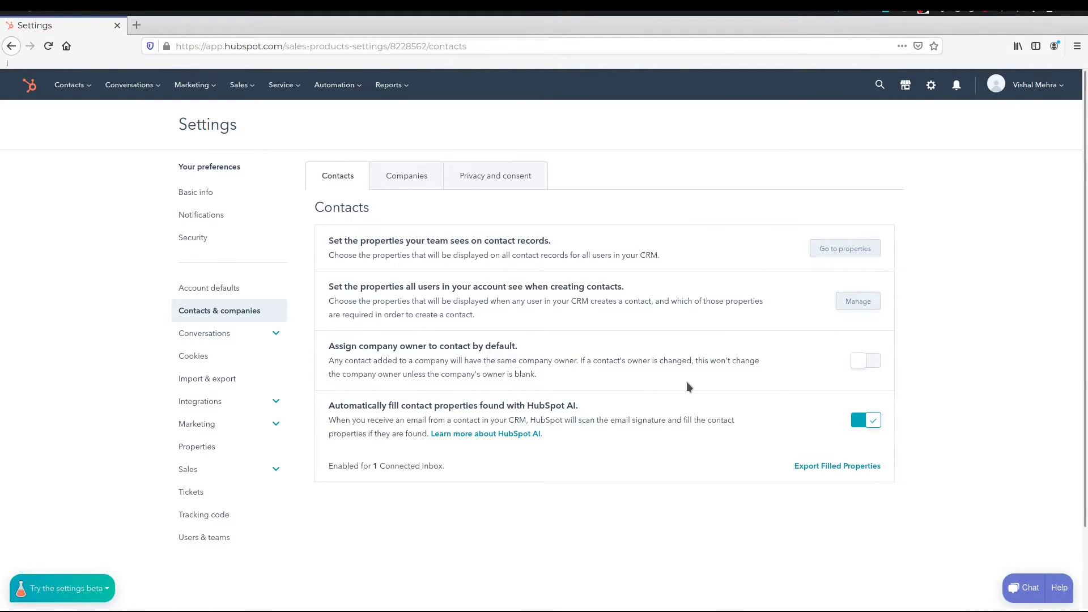
click(271, 334)
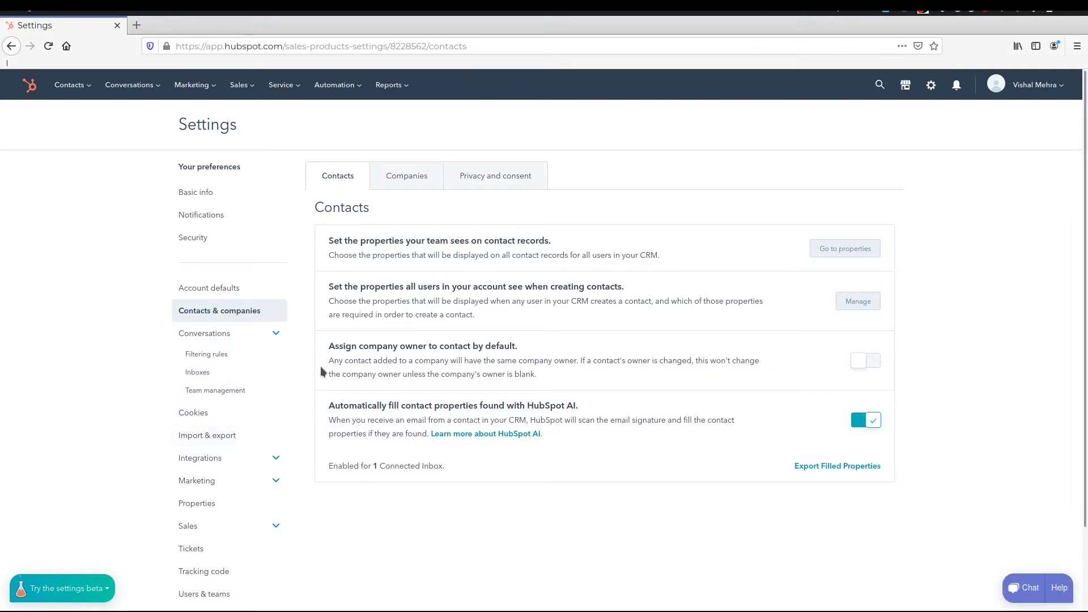
click(275, 457)
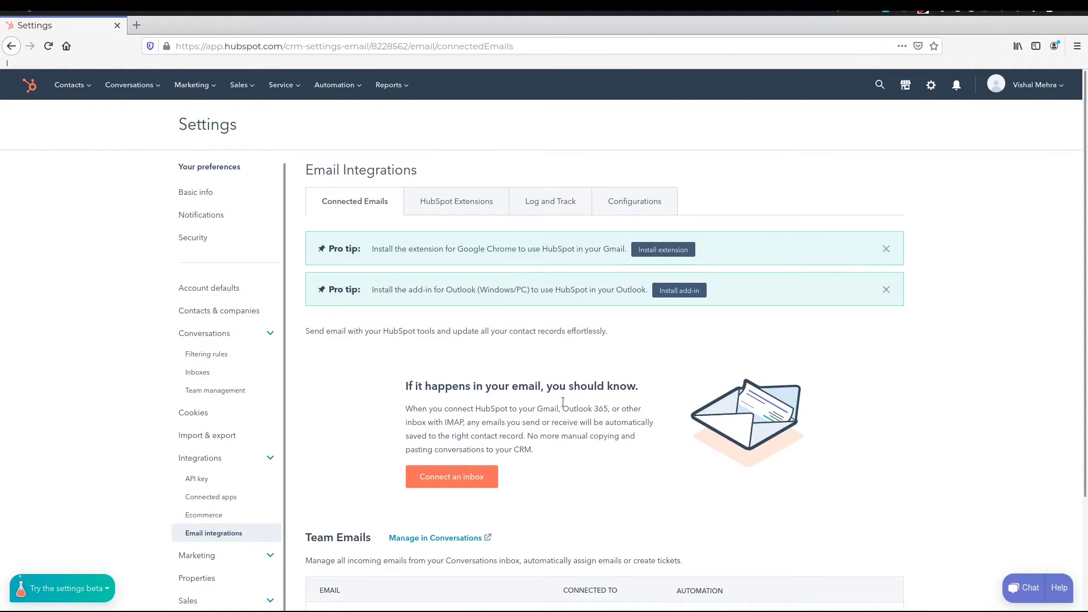
scroll(574, 395, down, 2)
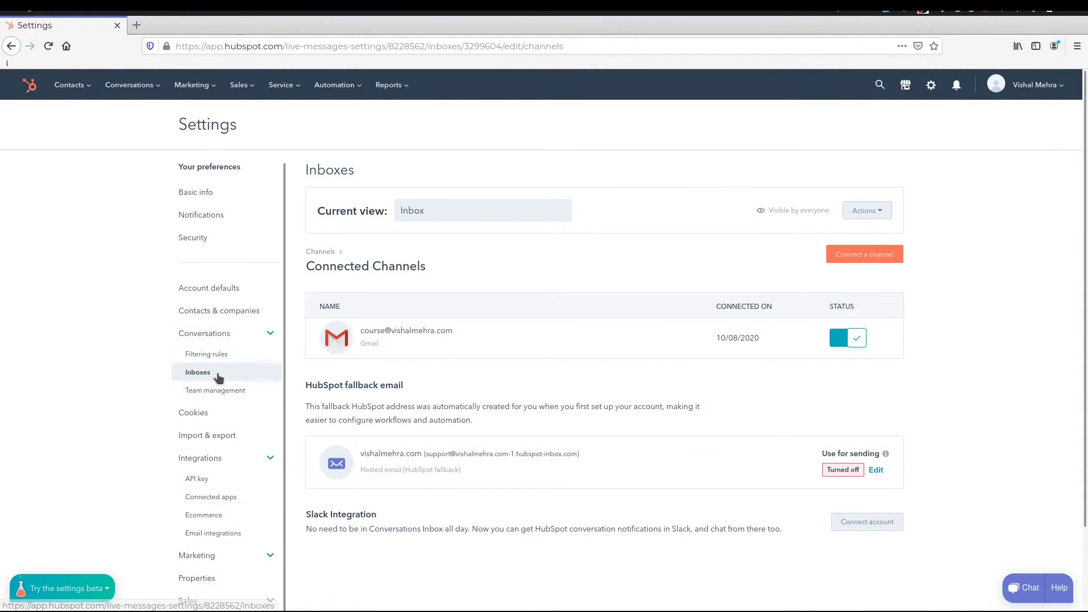
scroll(238, 380, down, 1)
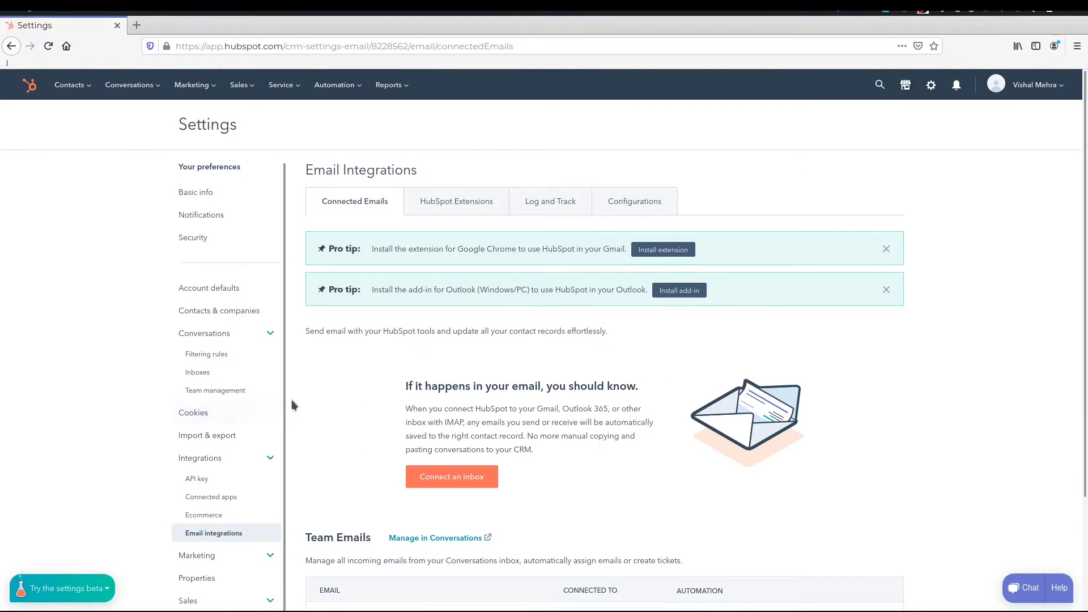
scroll(227, 344, down, 1)
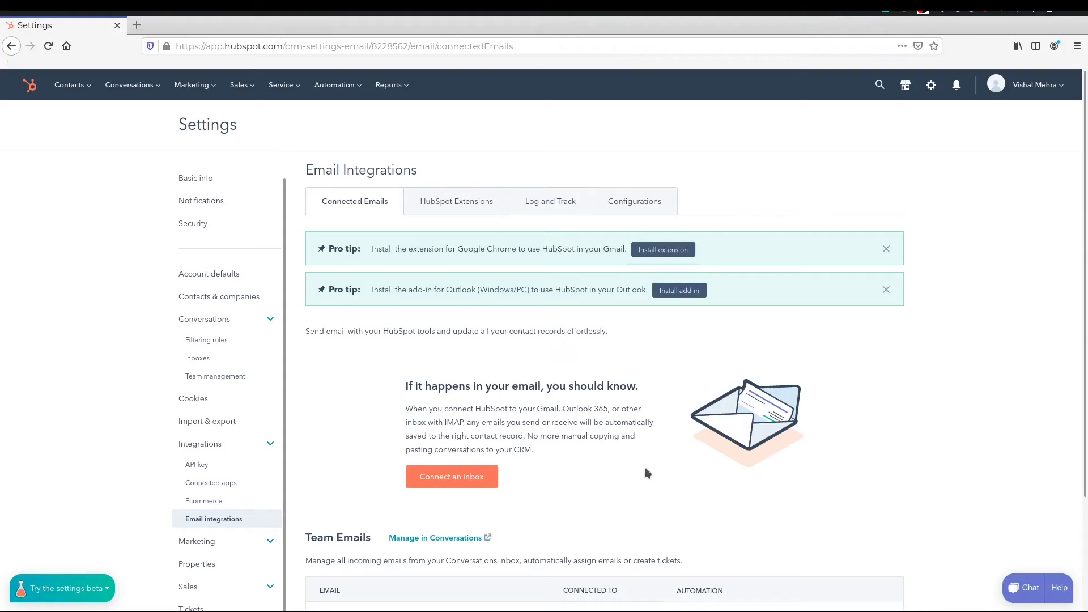
Show the HubSpot Extensions tab listing the Gmail, Office 365 and Outlook add-ins
click(457, 206)
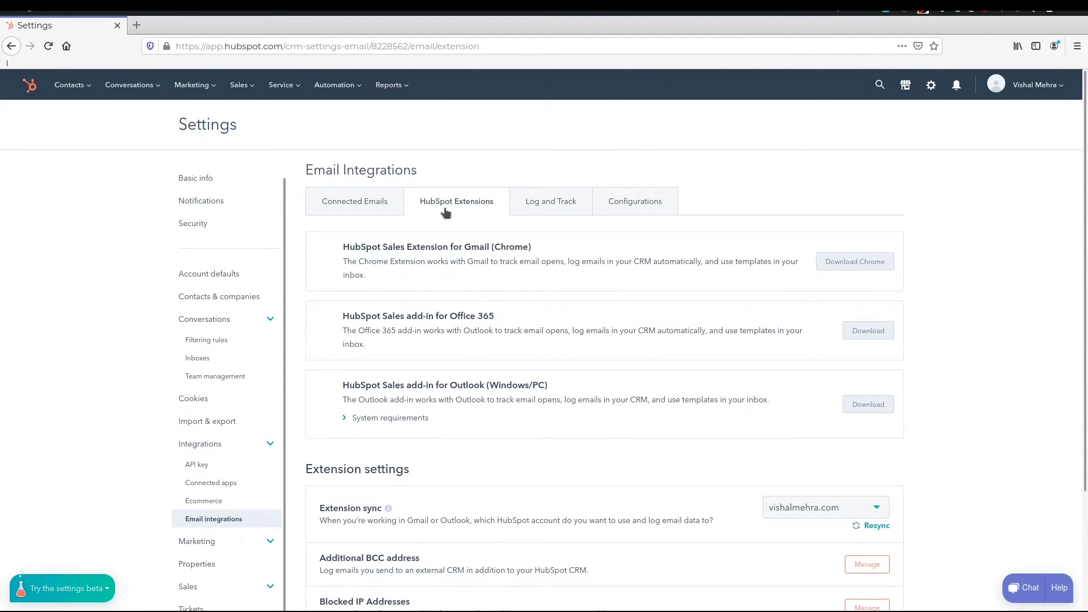
Copy the BCC logging address from the Log and Track tab
mouse_move(553, 609)
click(551, 202)
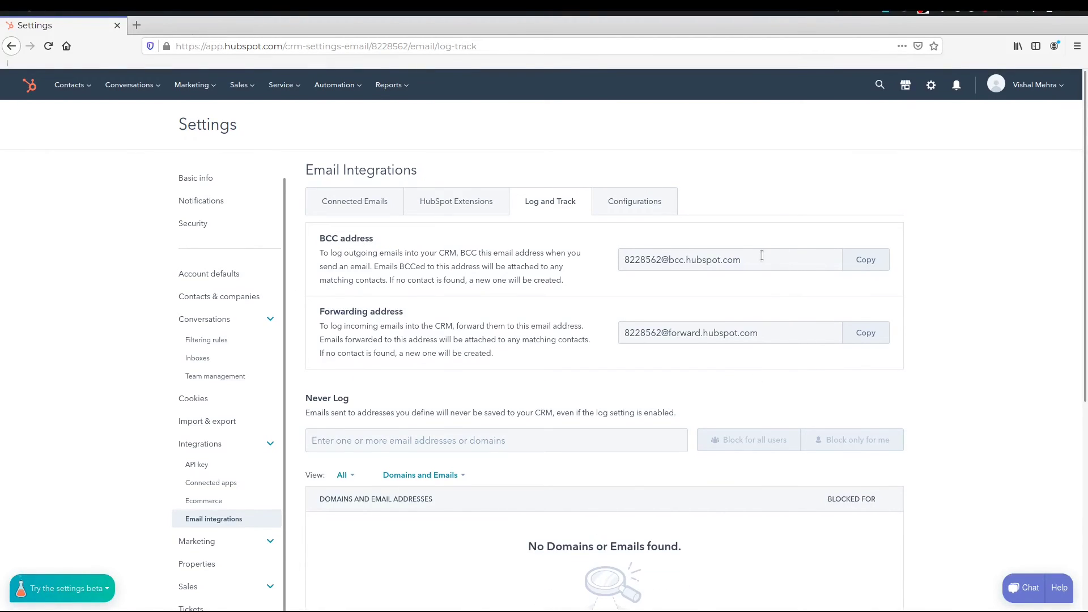
click(859, 262)
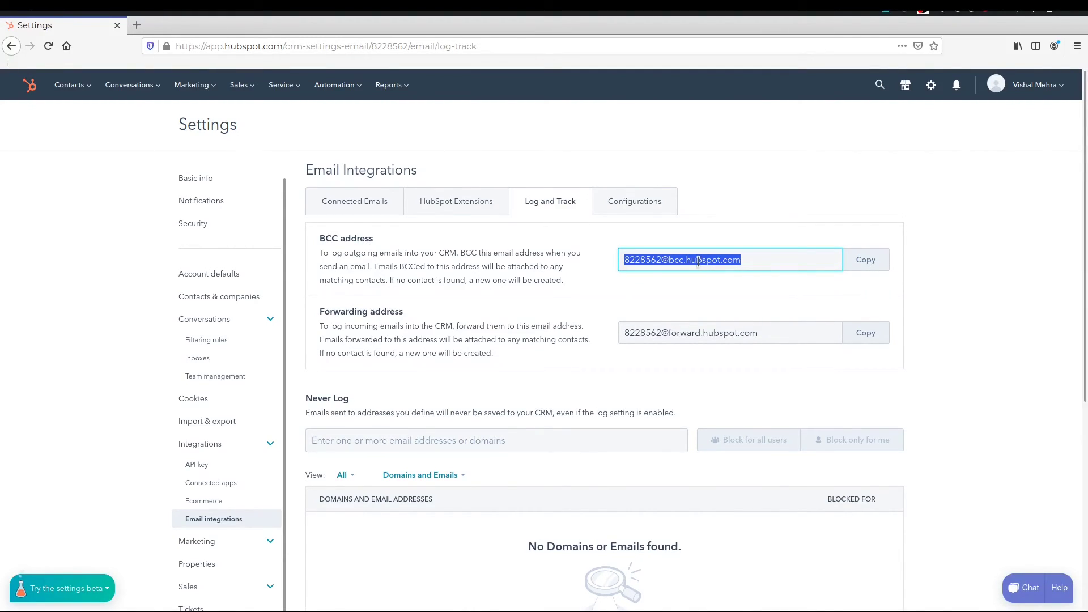
click(729, 287)
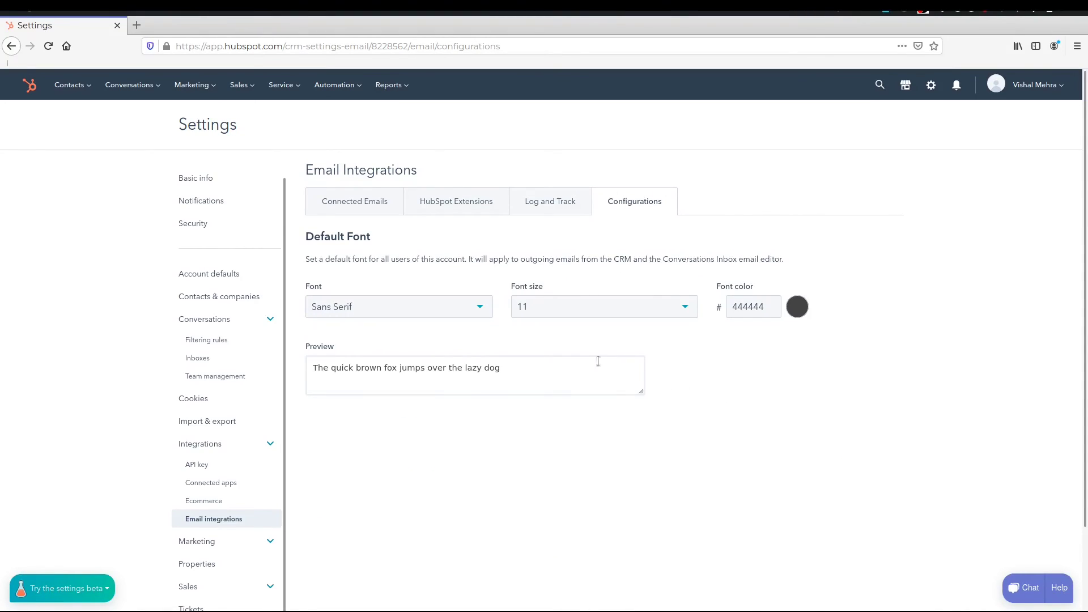
click(407, 309)
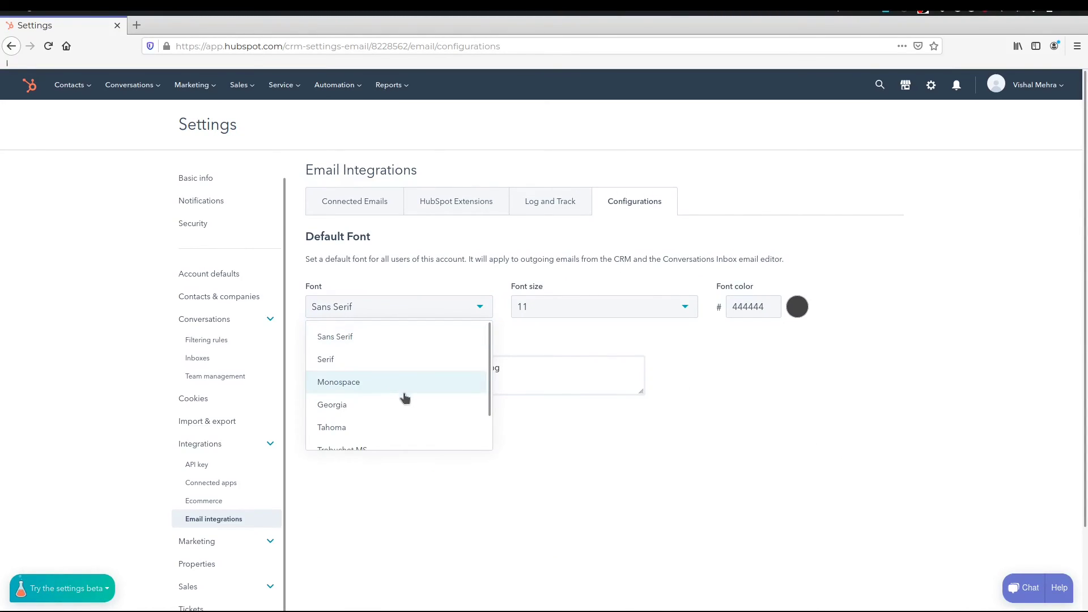
scroll(419, 394, down, 3)
scroll(444, 352, up, 2)
scroll(431, 318, down, 1)
click(408, 323)
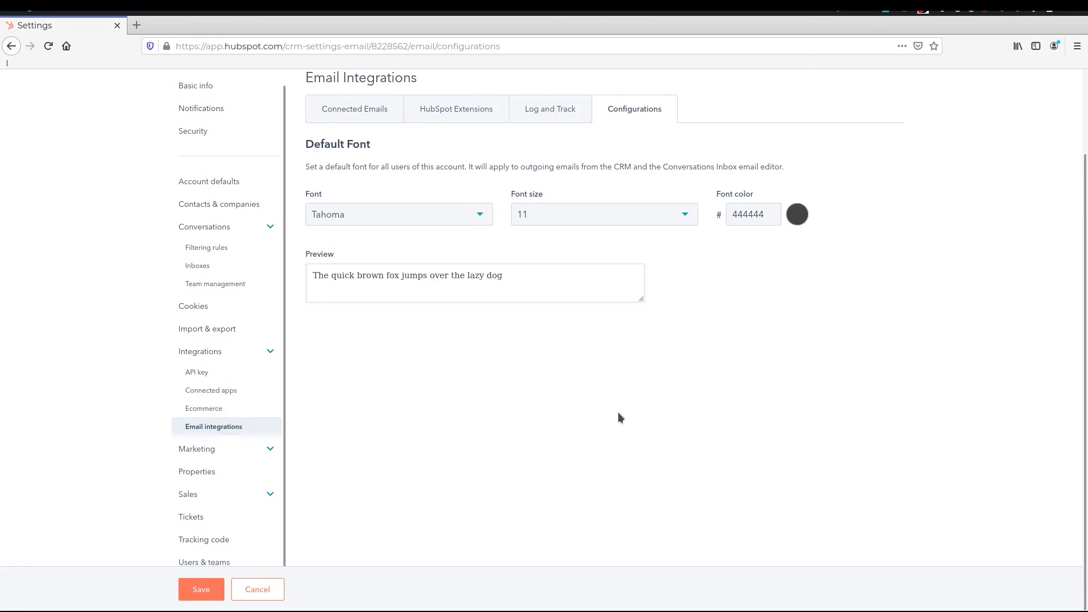
click(804, 216)
click(895, 188)
mouse_move(896, 189)
mouse_down()
mouse_move(902, 176)
mouse_move(886, 183)
mouse_up()
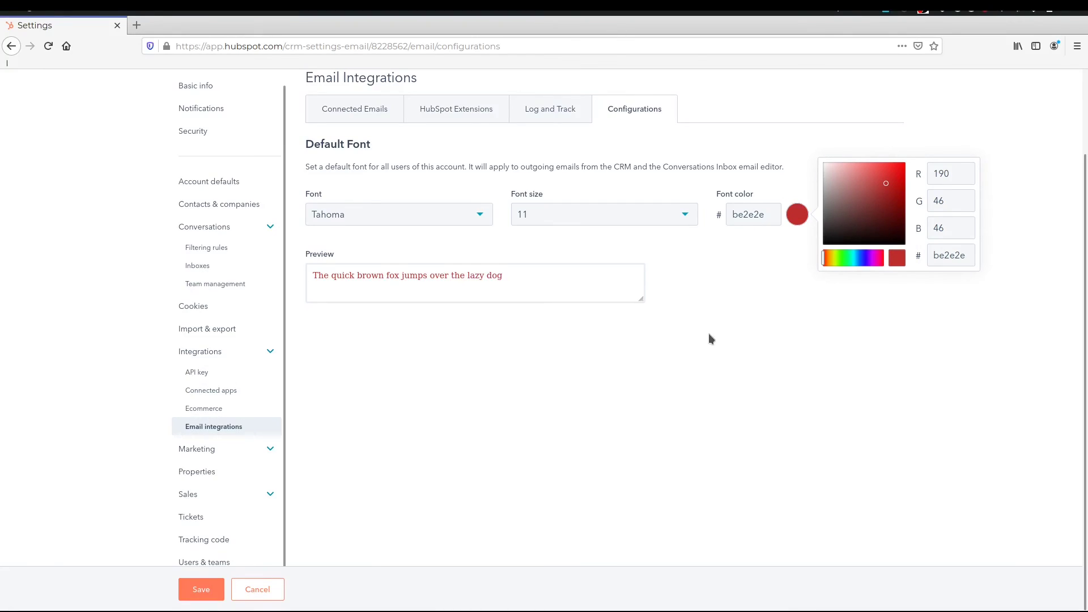
click(195, 589)
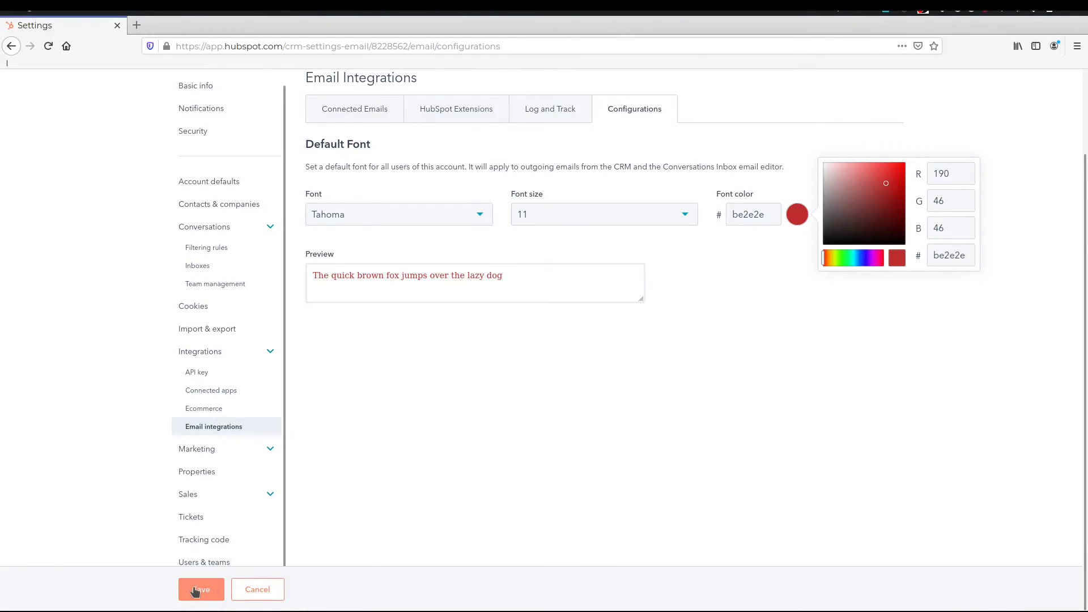
click(279, 592)
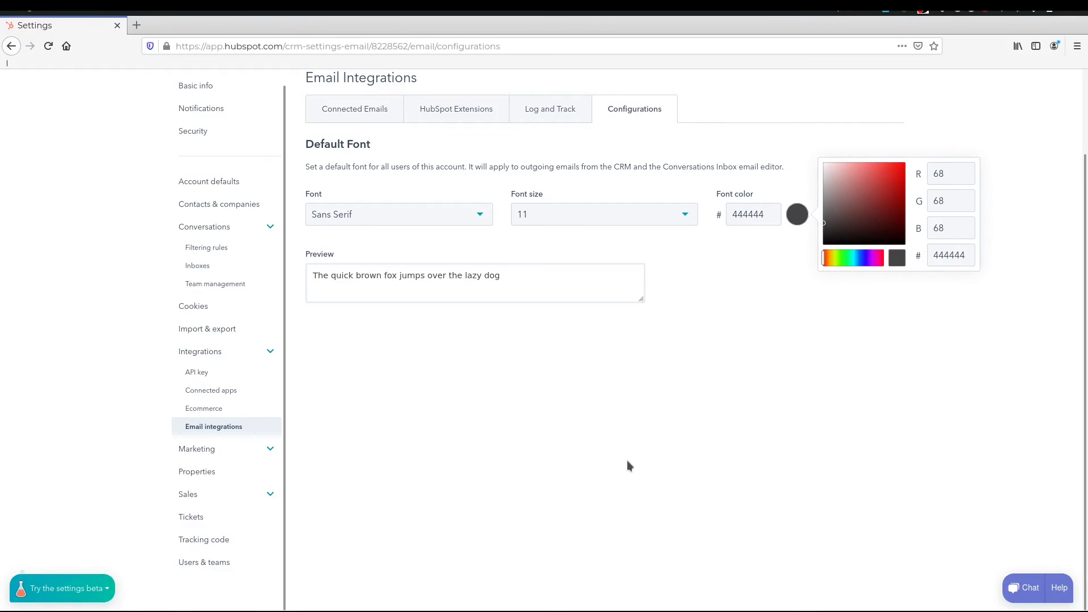